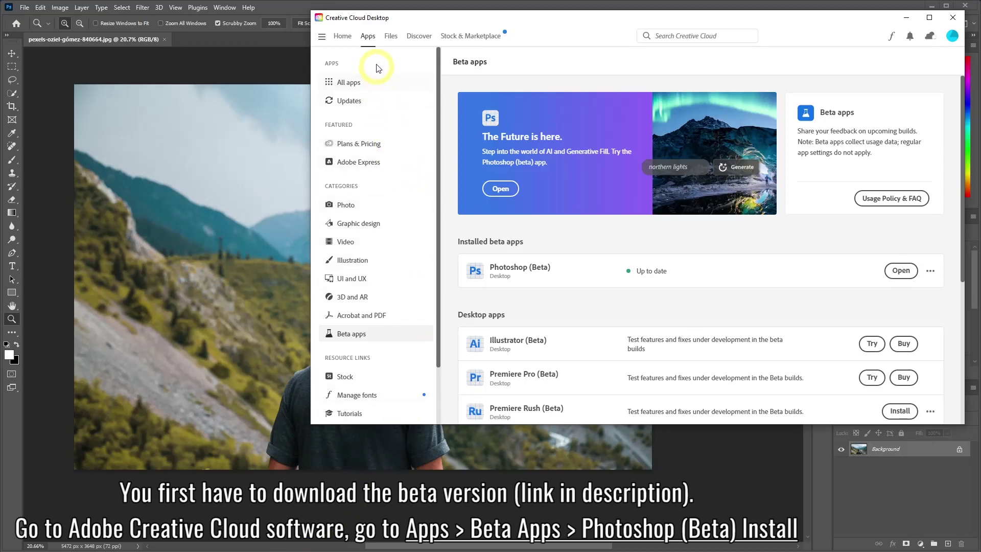
- Confirm Photoshop (Beta) is listed under Creative Cloud Apps, then minimize Creative Cloud
{"action": "left_click", "coordinate": [369, 38]}
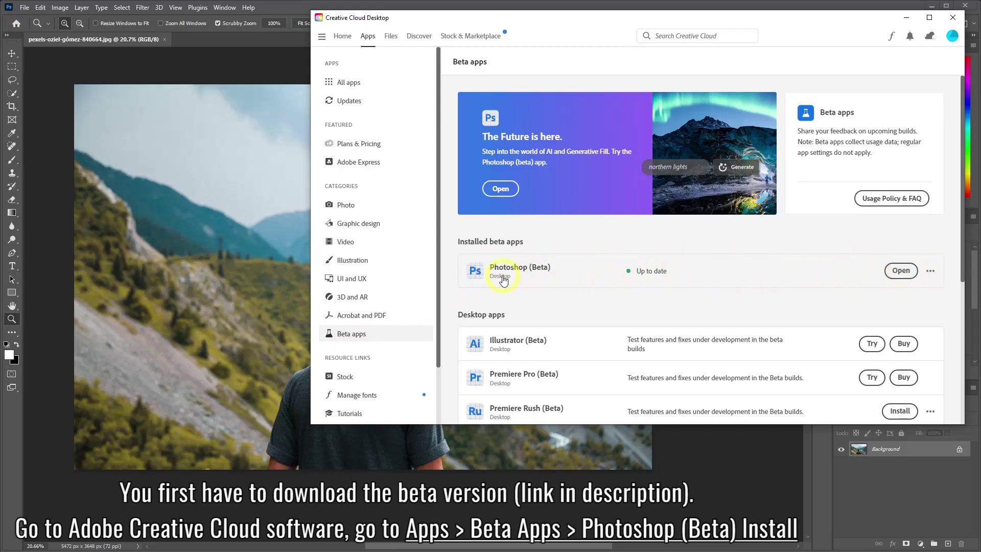
{"action": "left_click", "coordinate": [907, 19]}
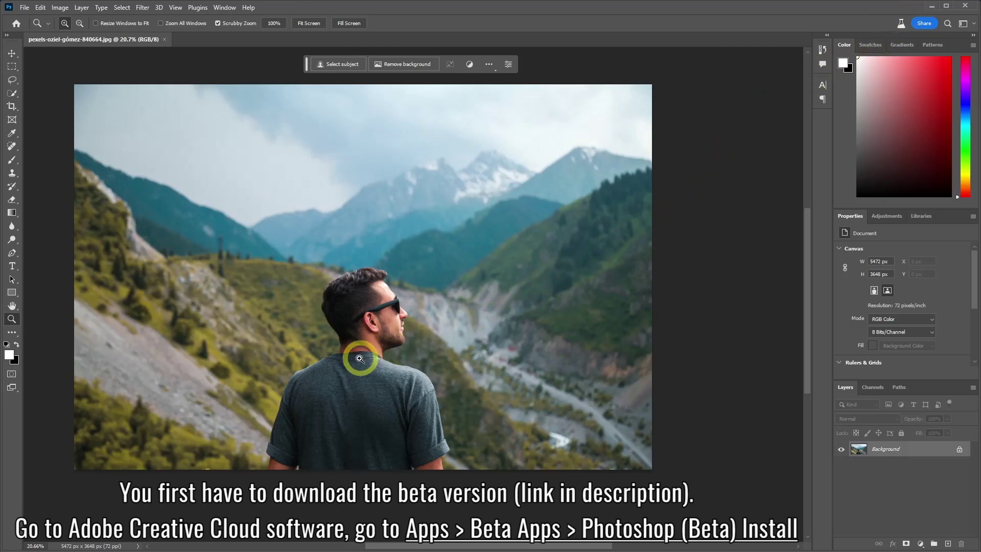
- Crop outward left, right and downward to enlarge the canvas to 7400 × 4356 px
{"action": "left_click", "coordinate": [13, 106]}
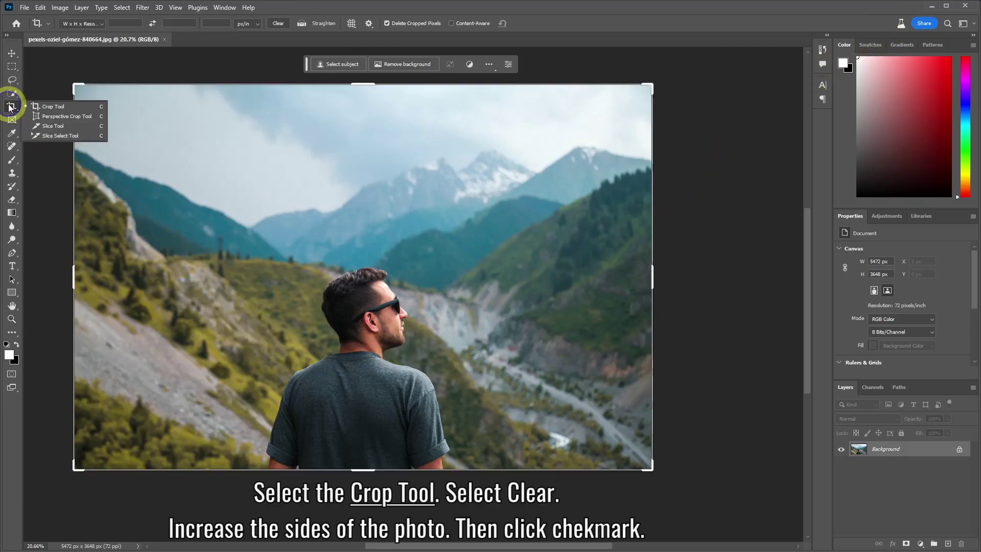
{"action": "left_click", "coordinate": [53, 108]}
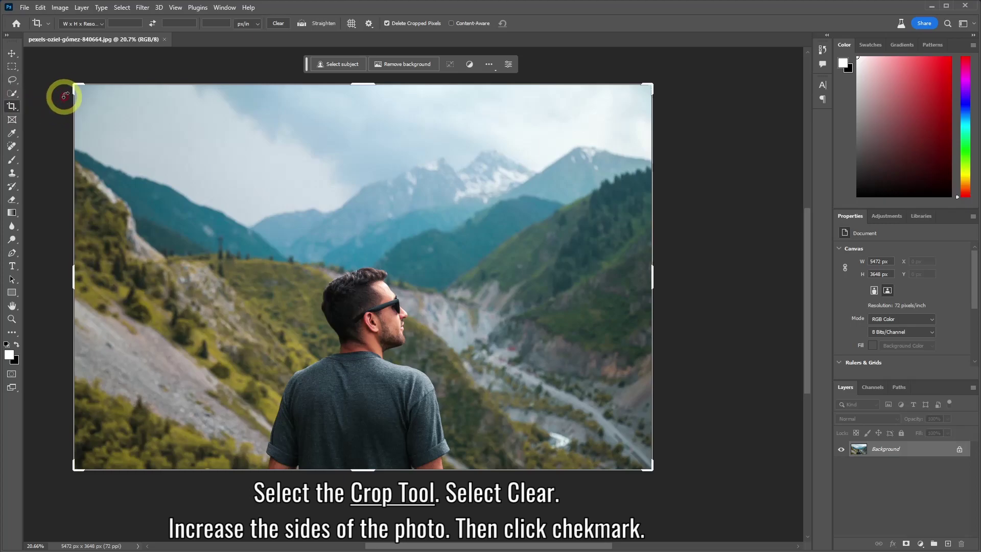
{"action": "left_click", "coordinate": [278, 23]}
{"action": "left_click_drag", "start_coordinate": [77, 276], "coordinate": [38, 278]}
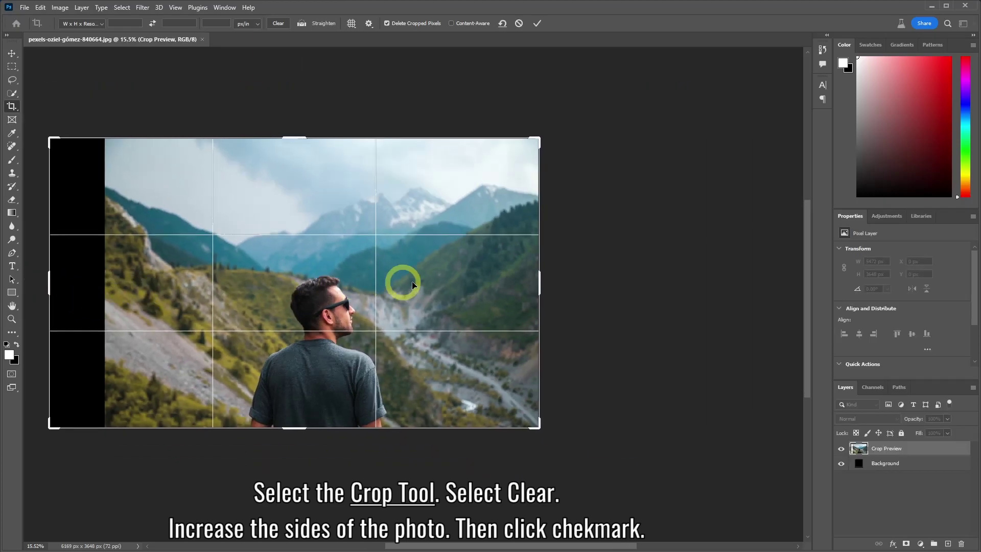
{"action": "left_click_drag", "start_coordinate": [540, 282], "coordinate": [568, 284]}
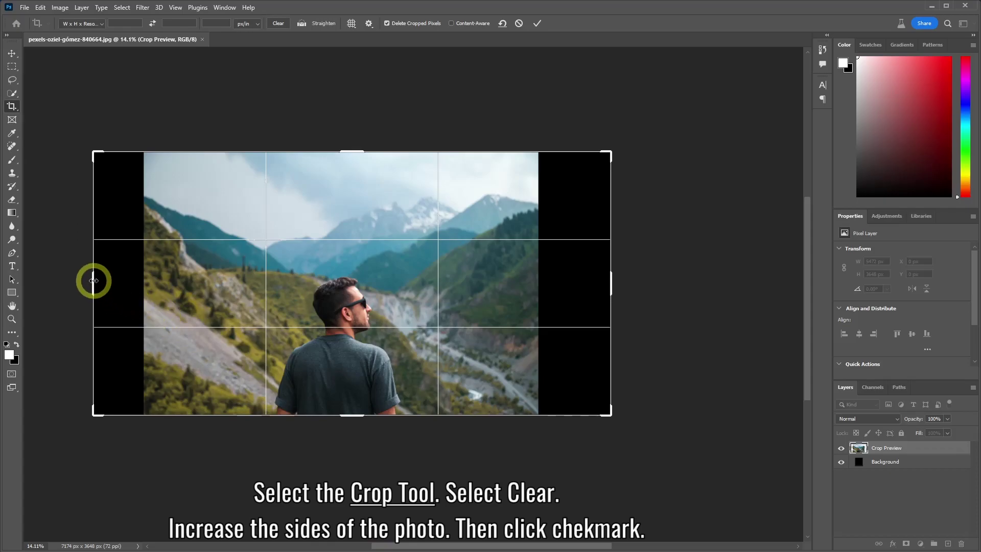
{"action": "left_click_drag", "start_coordinate": [94, 281], "coordinate": [83, 281]}
{"action": "left_click_drag", "start_coordinate": [353, 414], "coordinate": [354, 444]}
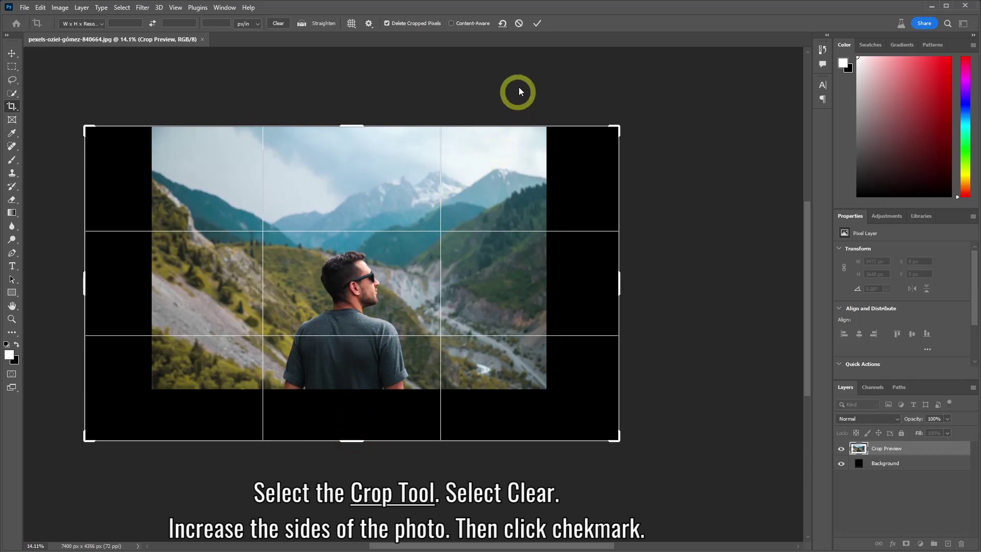
{"action": "left_click", "coordinate": [537, 24]}
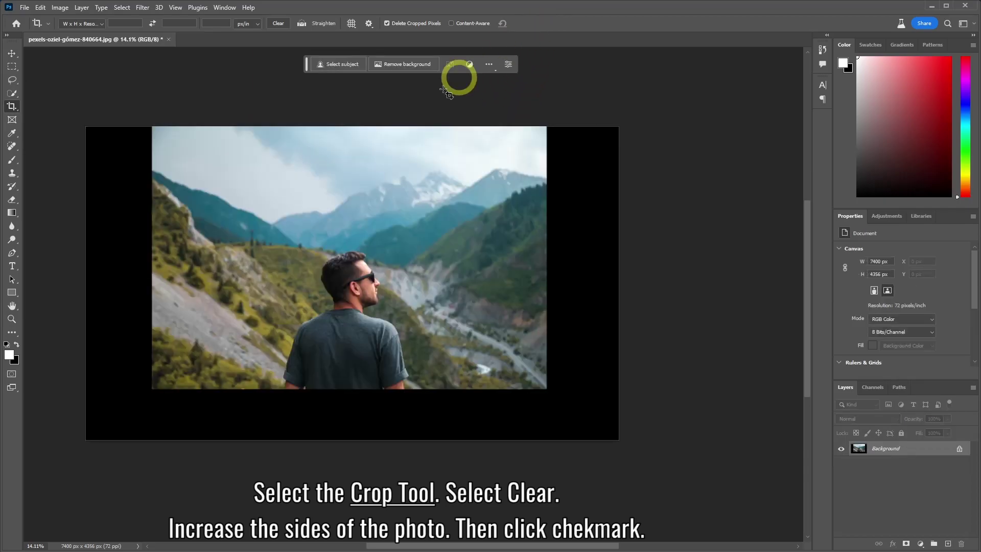
{"action": "scroll", "coordinate": [123, 289], "scroll_direction": "up", "scroll_amount": 1}
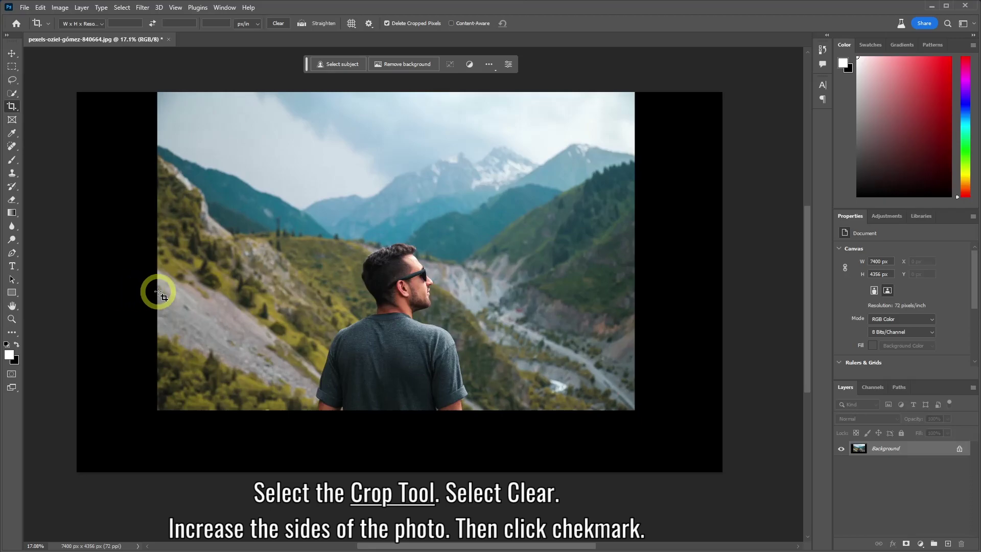
- Select the left black border and run Generative Fill on it with an empty prompt
{"action": "left_click", "coordinate": [13, 67]}
{"action": "left_click", "coordinate": [47, 66]}
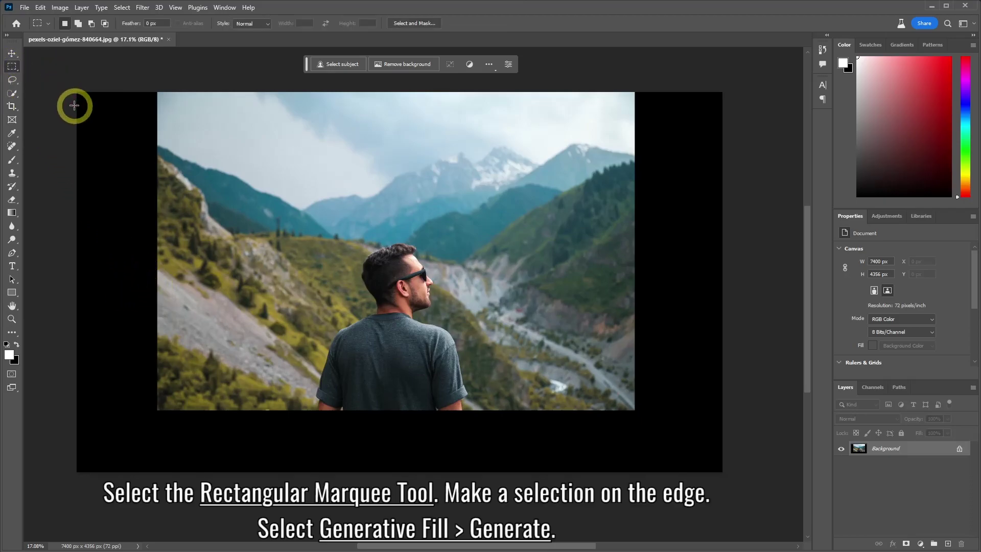
{"action": "left_click_drag", "start_coordinate": [77, 92], "coordinate": [158, 491]}
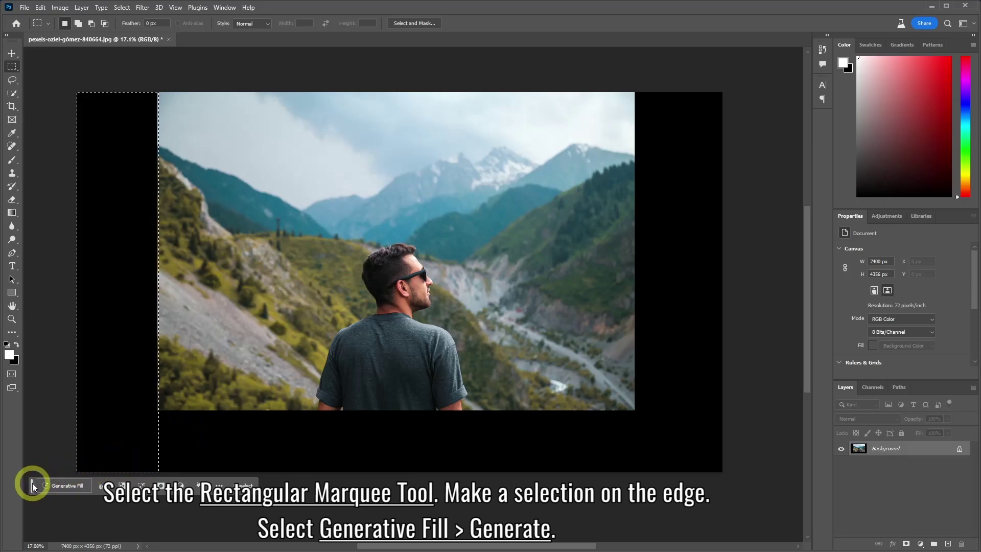
{"action": "mouse_move", "coordinate": [32, 483]}
{"action": "left_mouse_down"}
{"action": "mouse_move", "coordinate": [283, 73]}
{"action": "mouse_move", "coordinate": [296, 68]}
{"action": "left_mouse_up"}
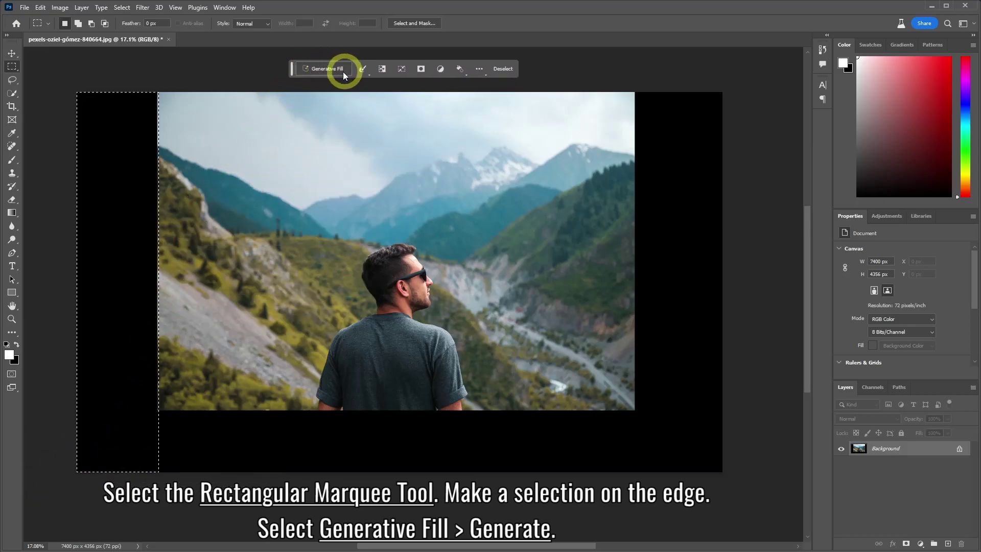
{"action": "left_click", "coordinate": [321, 67]}
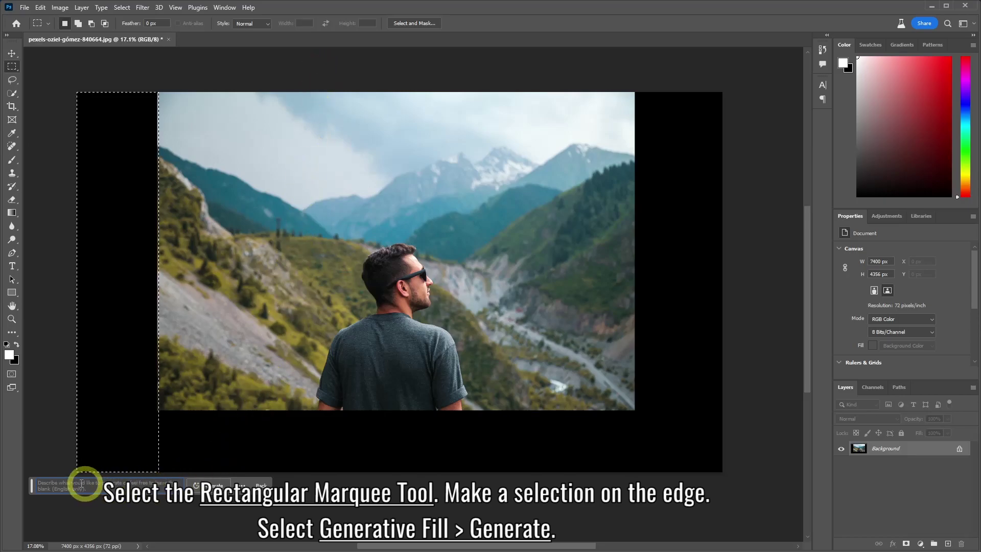
{"action": "left_click_drag", "start_coordinate": [30, 483], "coordinate": [291, 66]}
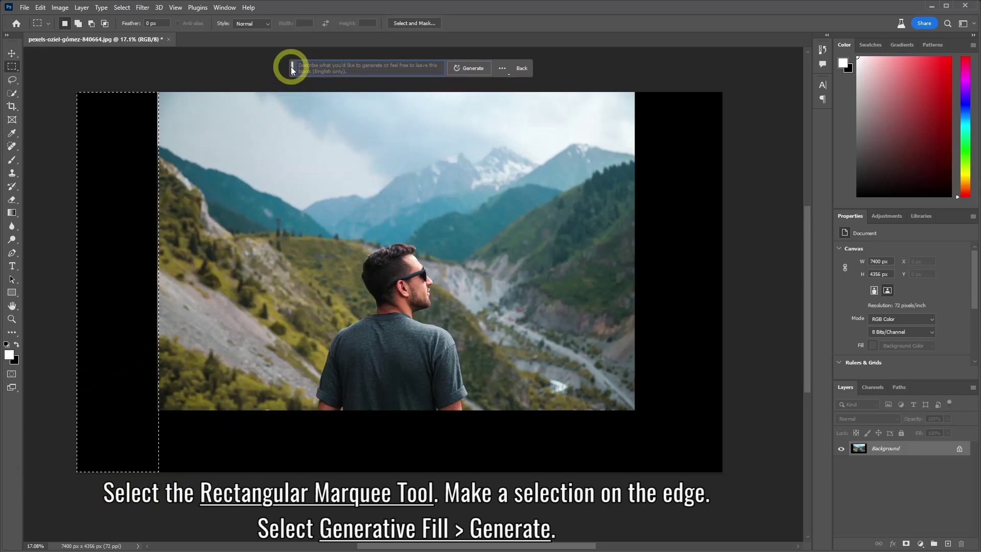
{"action": "left_click", "coordinate": [502, 69]}
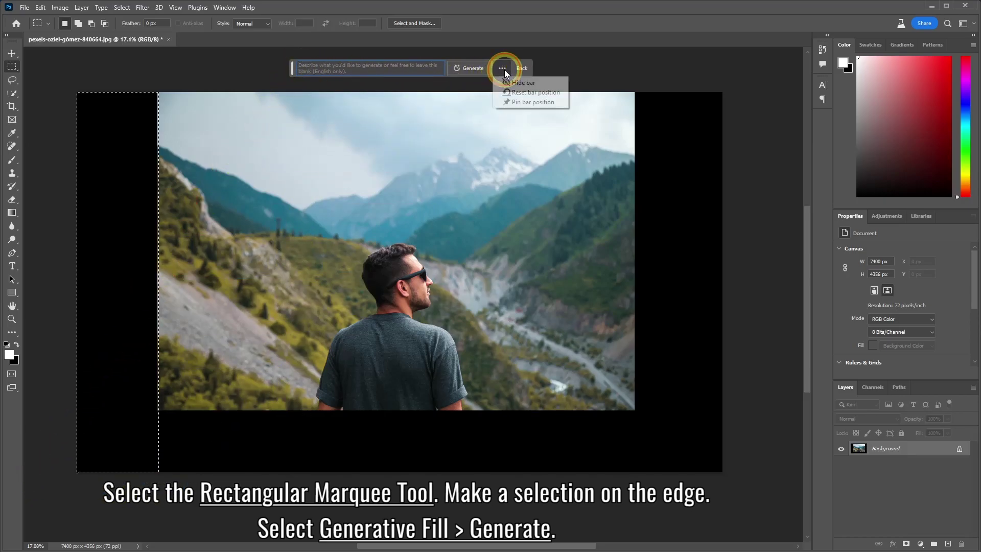
{"action": "left_click", "coordinate": [514, 102]}
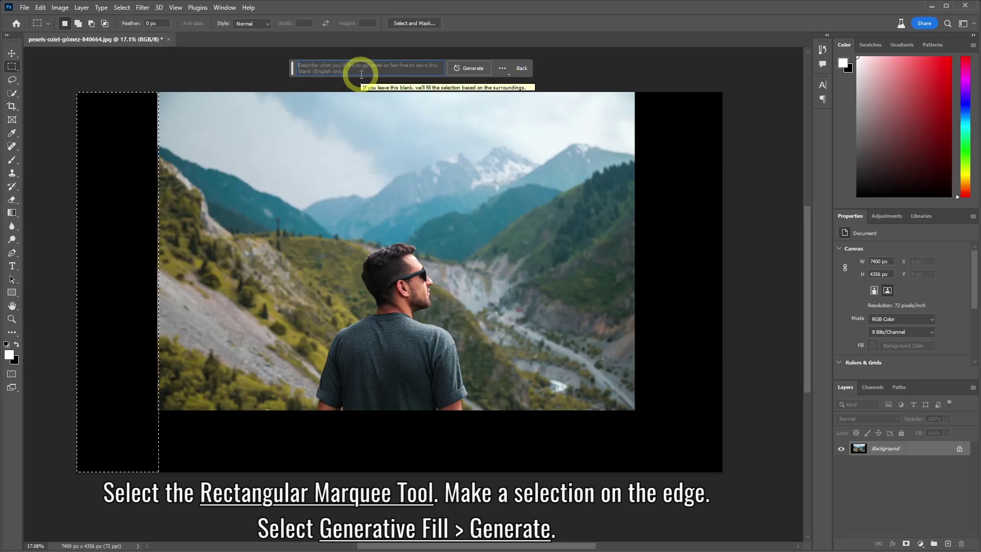
{"action": "left_click", "coordinate": [470, 68]}
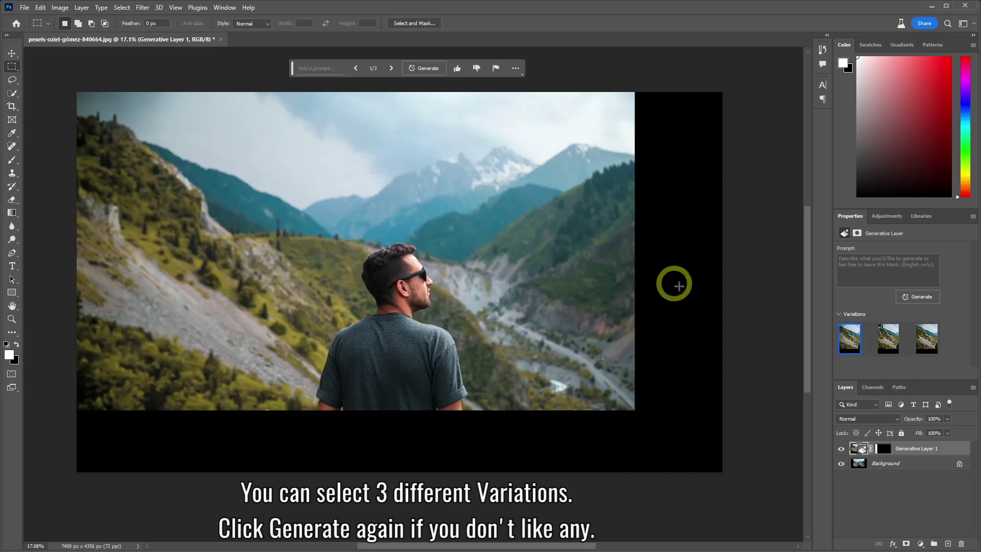
- Compare the three generated variations and keep the first one
{"action": "left_click", "coordinate": [889, 342]}
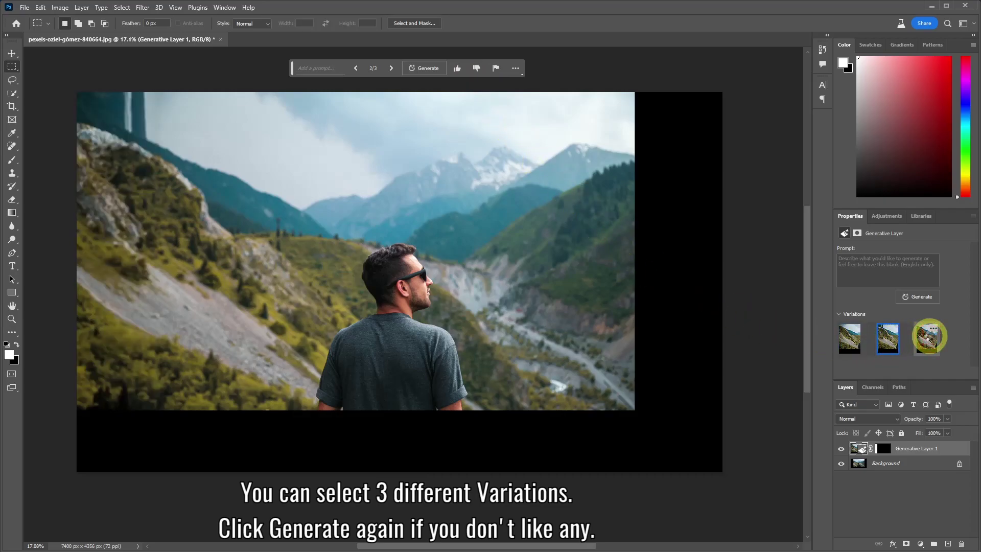
{"action": "left_click", "coordinate": [930, 336]}
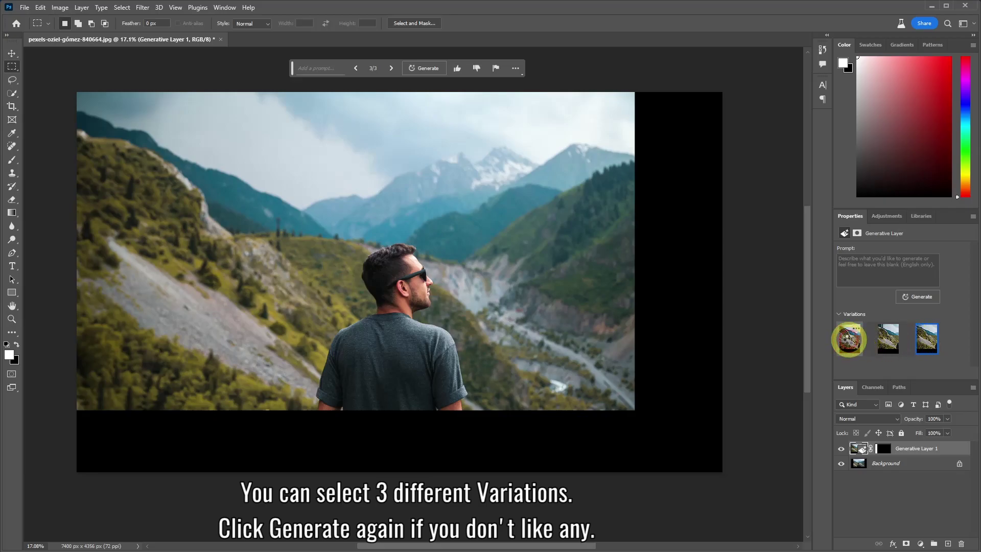
{"action": "left_click", "coordinate": [849, 341]}
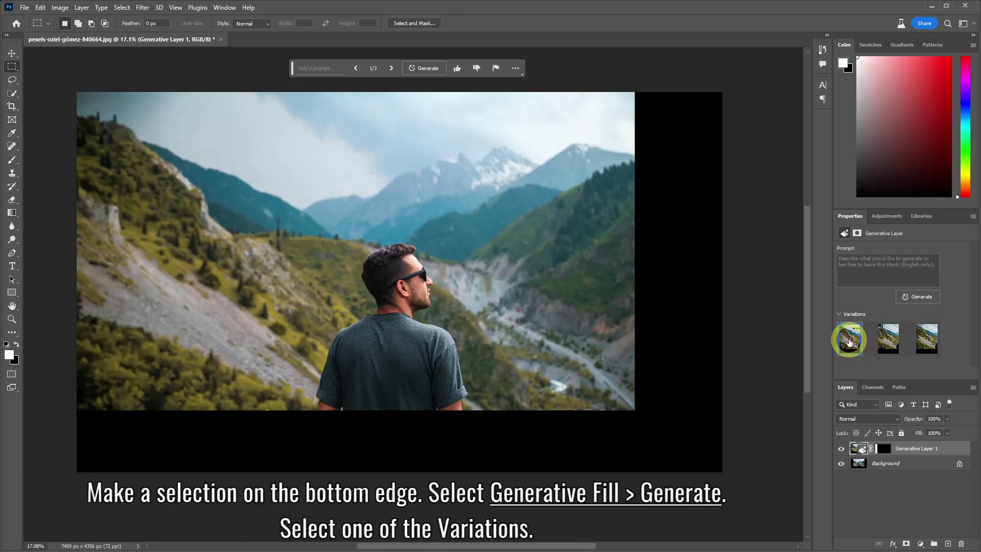
- Generative-fill the bottom border with an empty prompt, settling on the second variation
{"action": "left_click", "coordinate": [67, 476]}
{"action": "left_click_drag", "start_coordinate": [67, 476], "coordinate": [745, 406]}
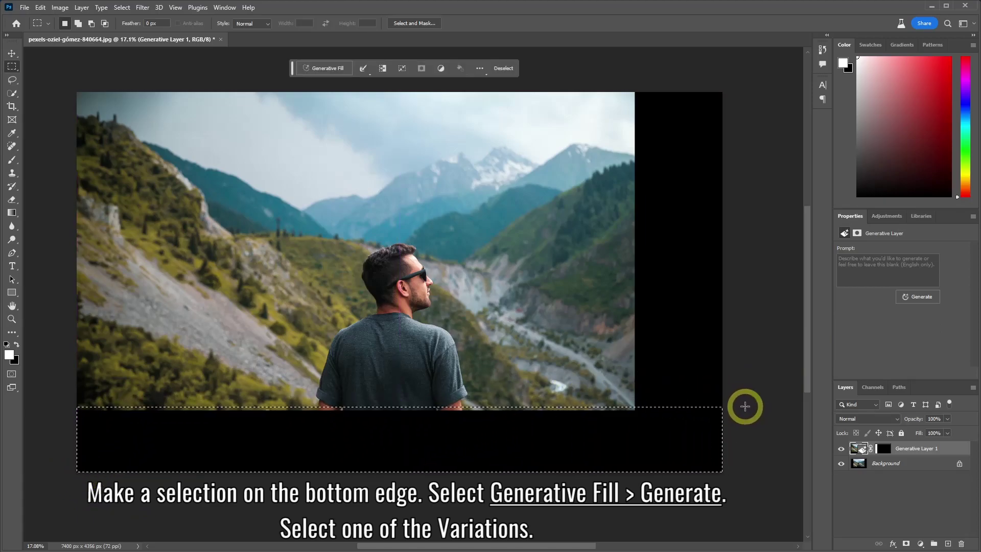
{"action": "left_click", "coordinate": [325, 69]}
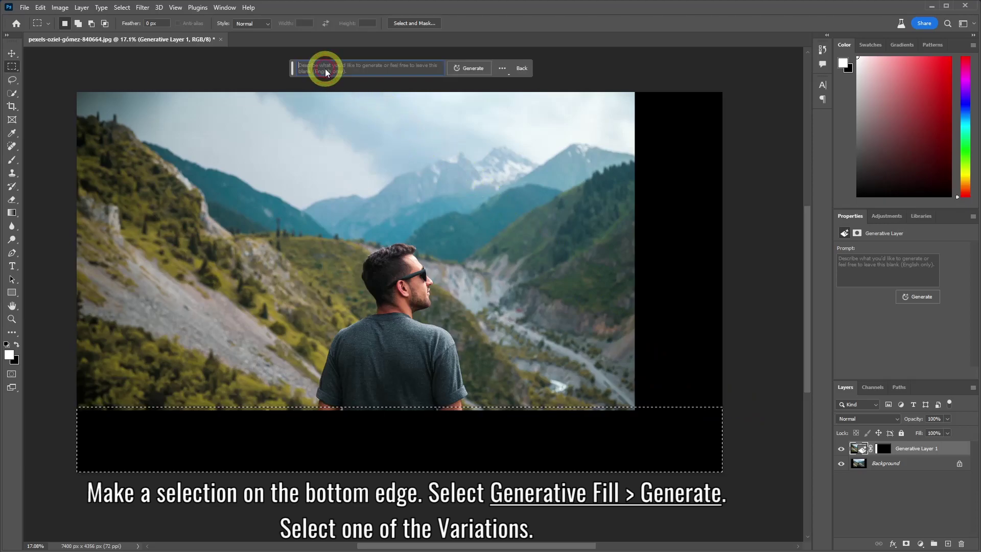
{"action": "left_click", "coordinate": [470, 68]}
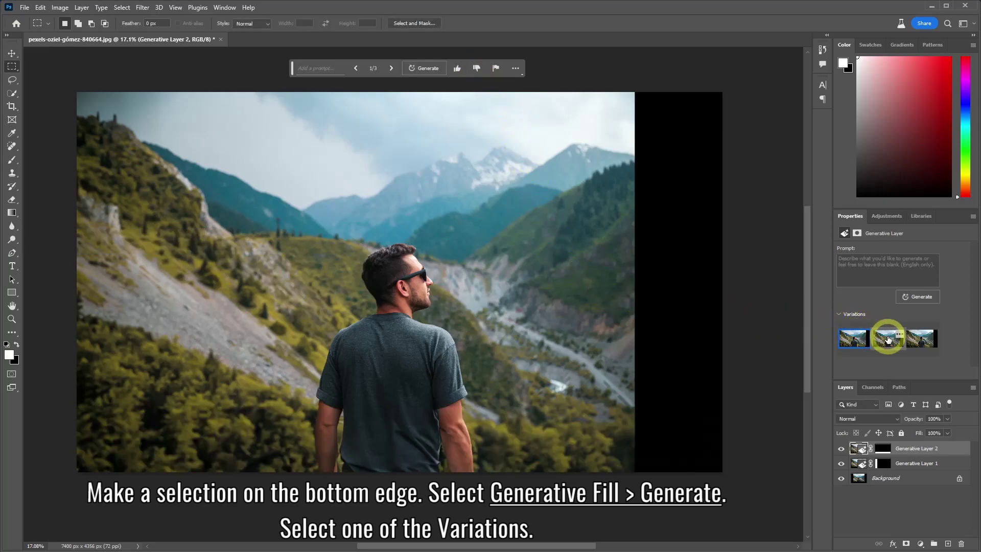
{"action": "left_click", "coordinate": [886, 338]}
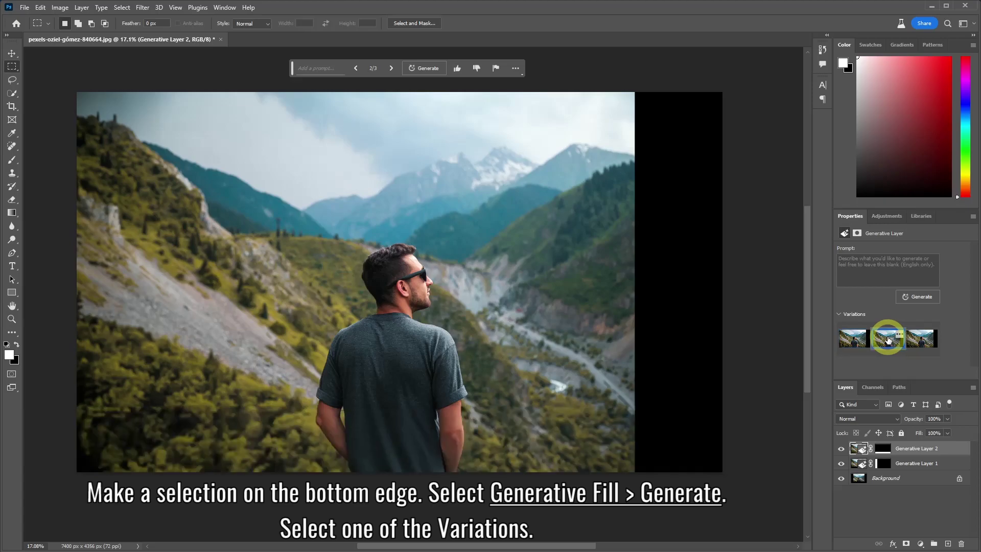
{"action": "left_click", "coordinate": [920, 339]}
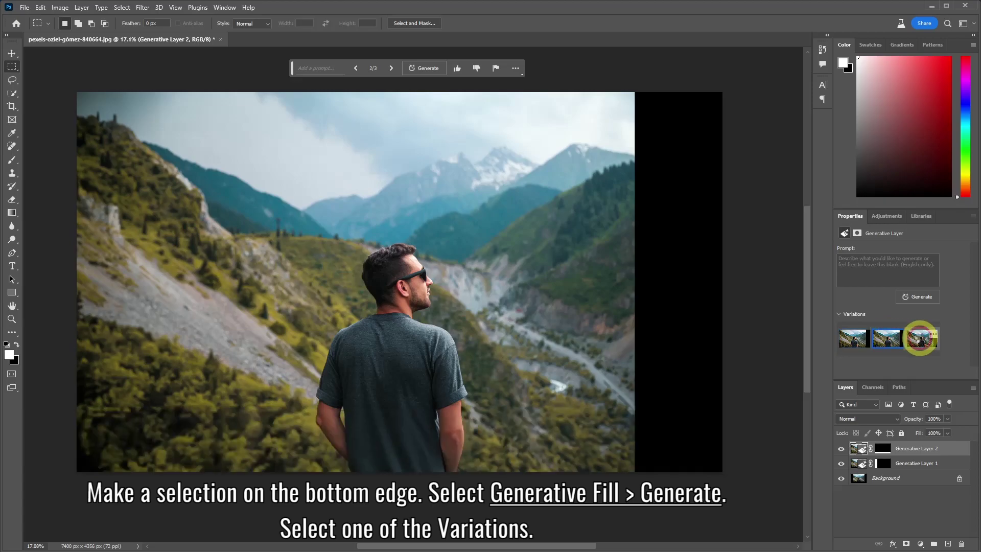
{"action": "left_click", "coordinate": [889, 340]}
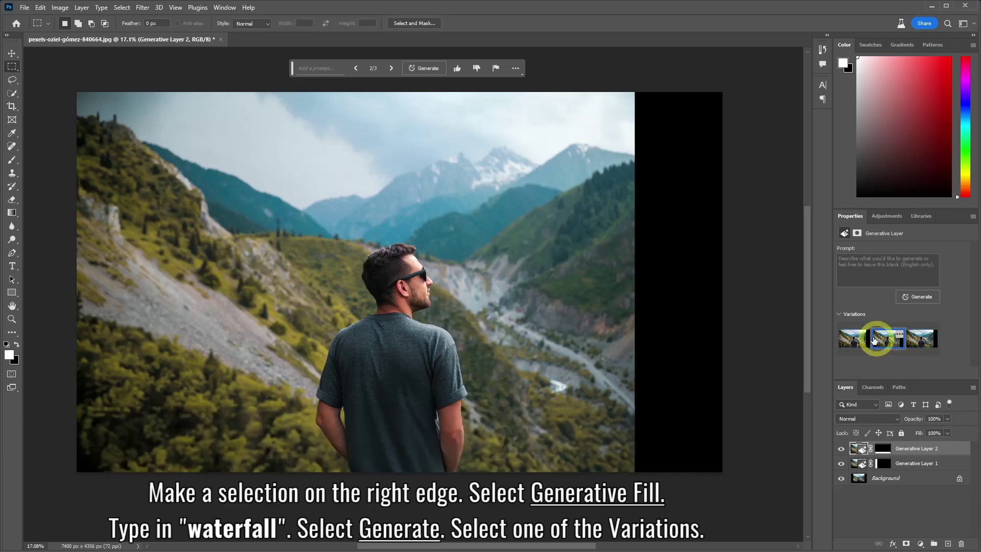
- Generate a 'waterfall' in a strip along the right edge, choosing the third variation
{"action": "mouse_move", "coordinate": [735, 88]}
{"action": "left_mouse_down"}
{"action": "mouse_move", "coordinate": [586, 437]}
{"action": "mouse_move", "coordinate": [585, 477]}
{"action": "left_mouse_up"}
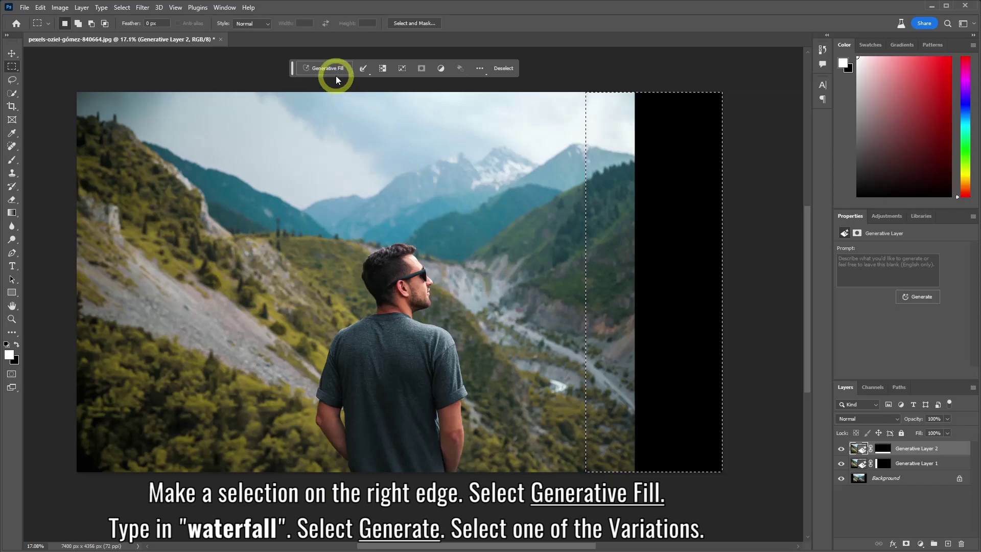
{"action": "left_click", "coordinate": [323, 69]}
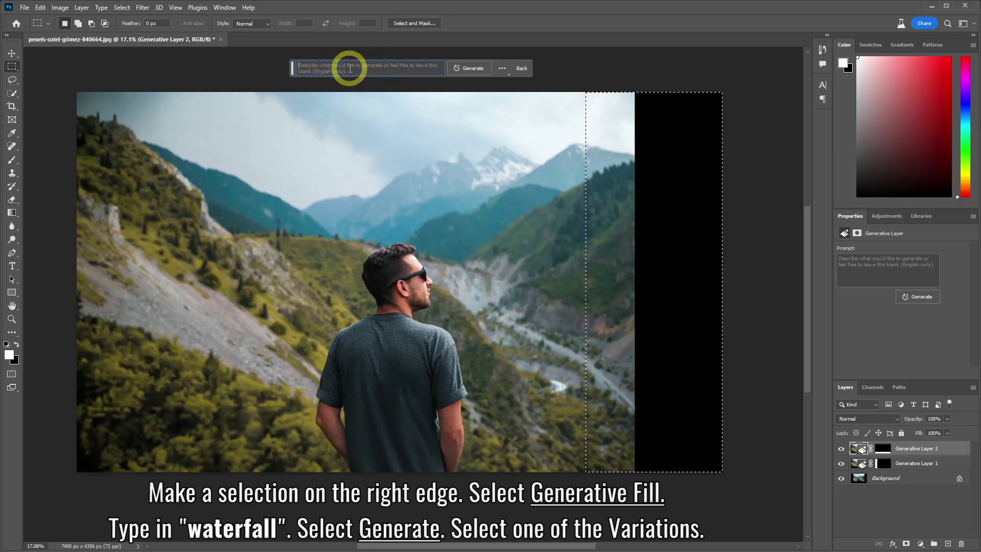
{"action": "type", "text": "waterfall"}
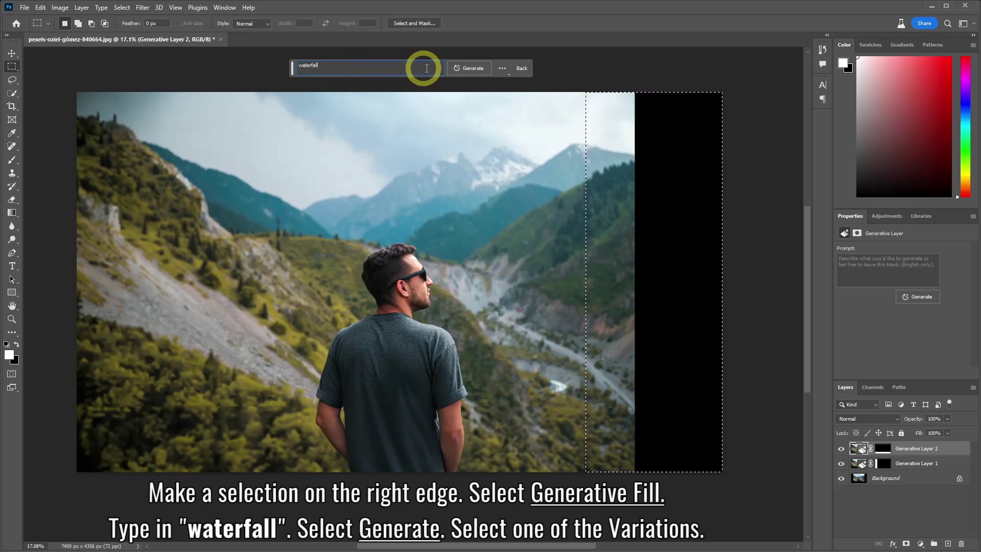
{"action": "left_click", "coordinate": [471, 68]}
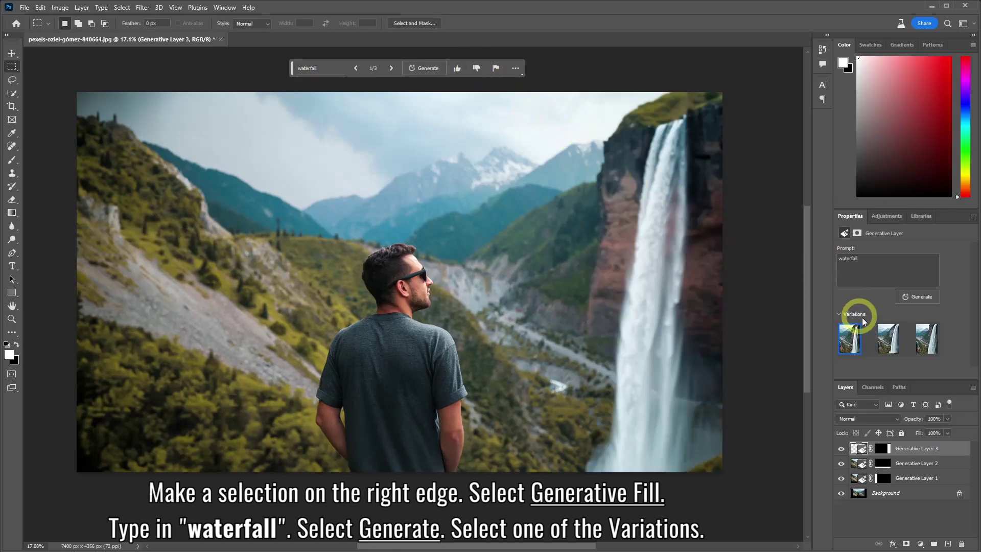
{"action": "left_click", "coordinate": [888, 338]}
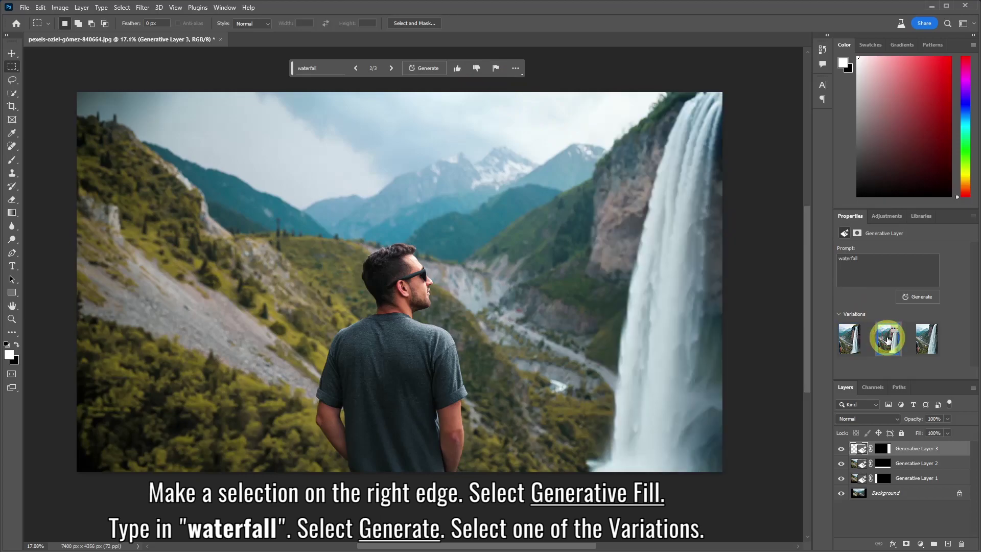
{"action": "left_click", "coordinate": [924, 342]}
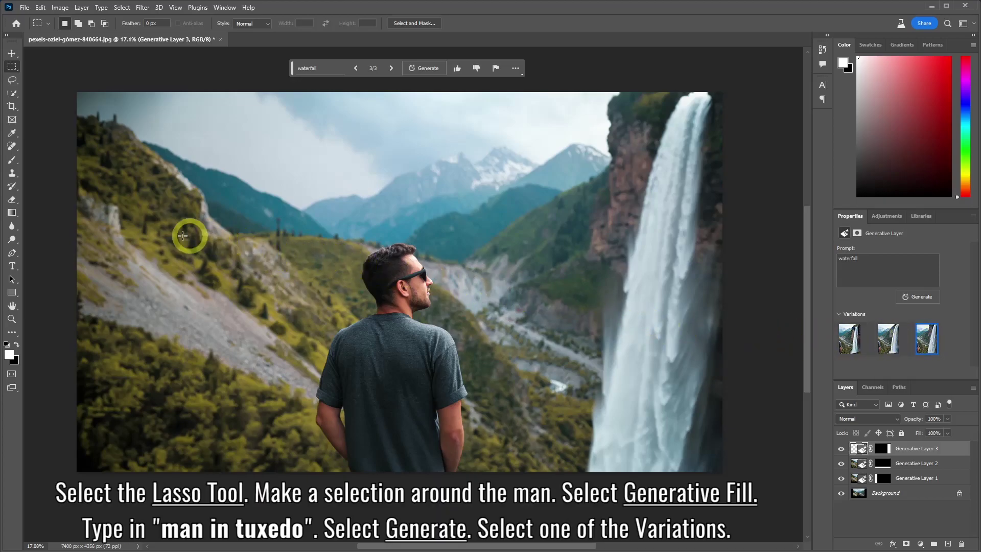
- Lasso-select the man's torso and shoulders down to the bottom edge of the image
{"action": "left_click", "coordinate": [14, 83]}
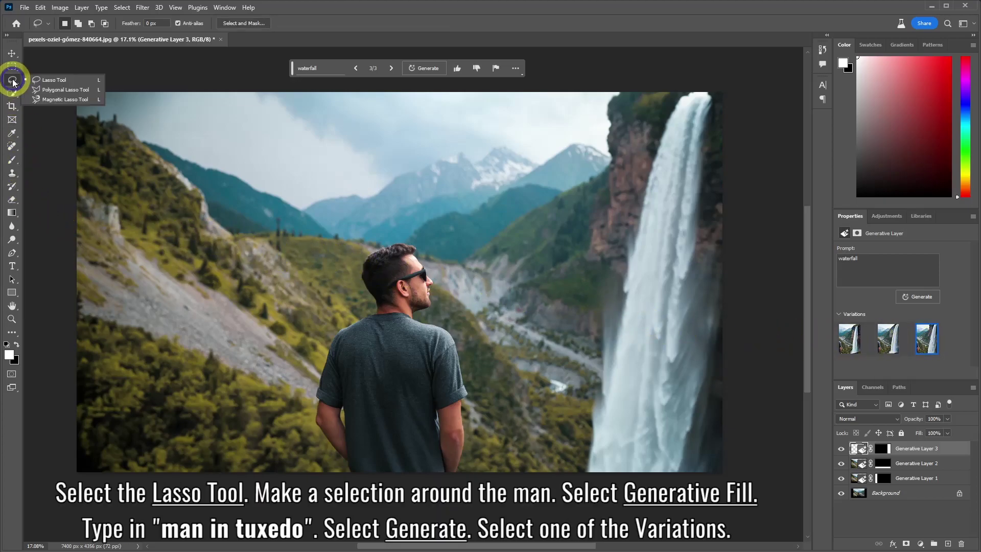
{"action": "left_click", "coordinate": [42, 78]}
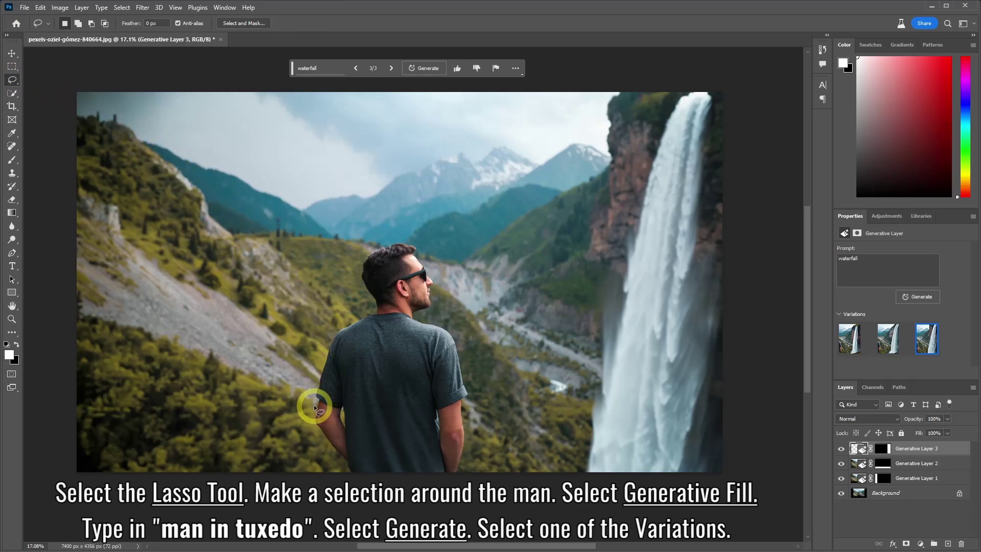
{"action": "left_click_drag", "start_coordinate": [345, 319], "coordinate": [318, 356]}
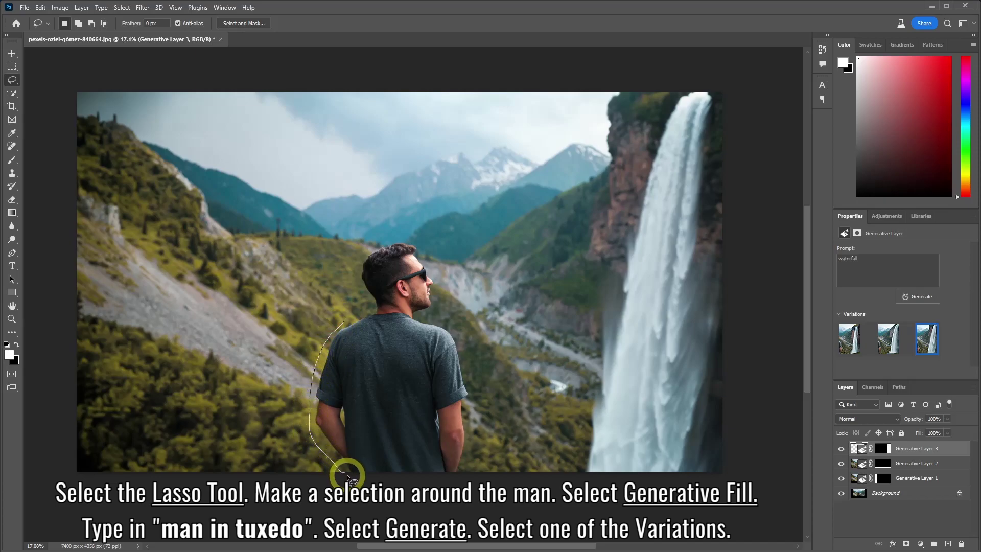
{"action": "left_click_drag", "start_coordinate": [388, 486], "coordinate": [467, 479]}
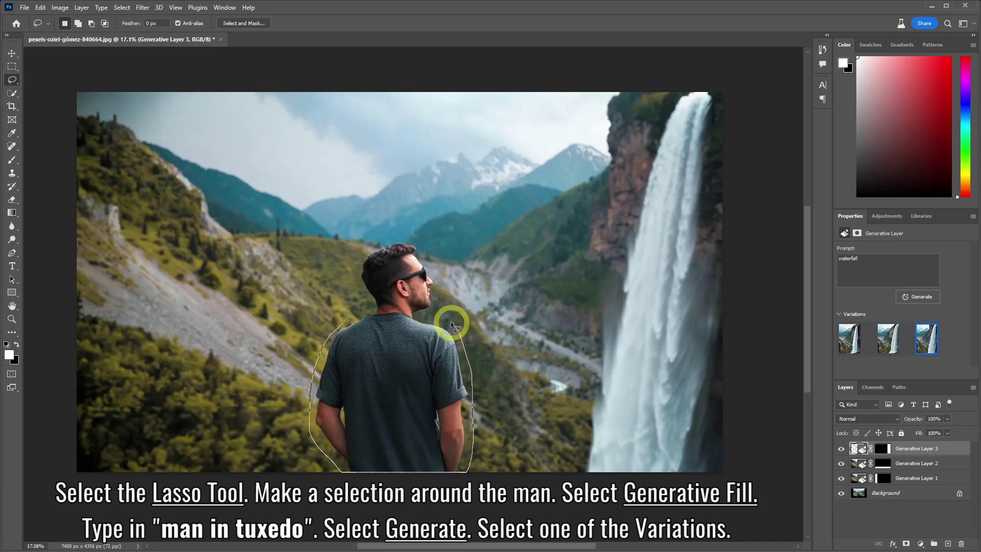
{"action": "left_click_drag", "start_coordinate": [451, 324], "coordinate": [431, 314]}
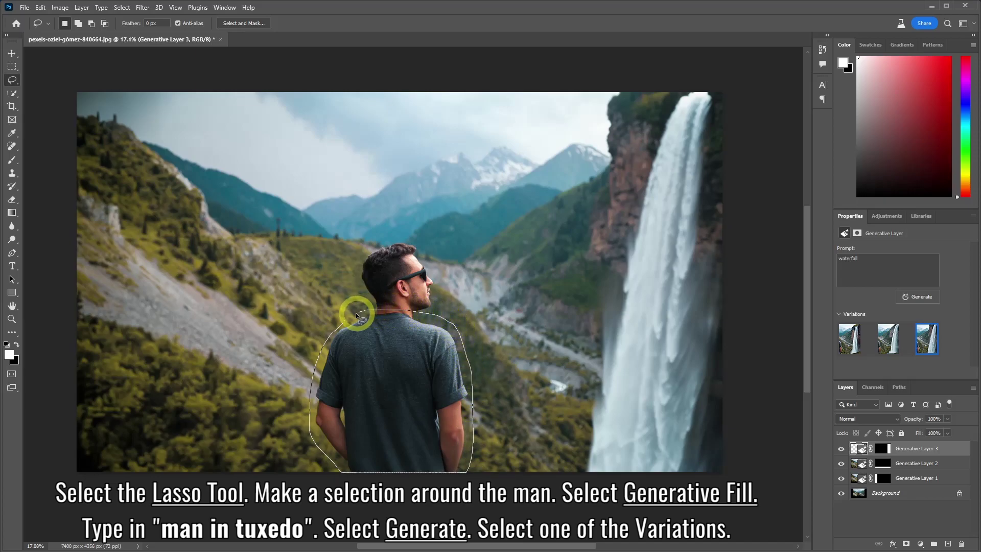
{"action": "left_click_drag", "start_coordinate": [344, 321], "coordinate": [344, 321]}
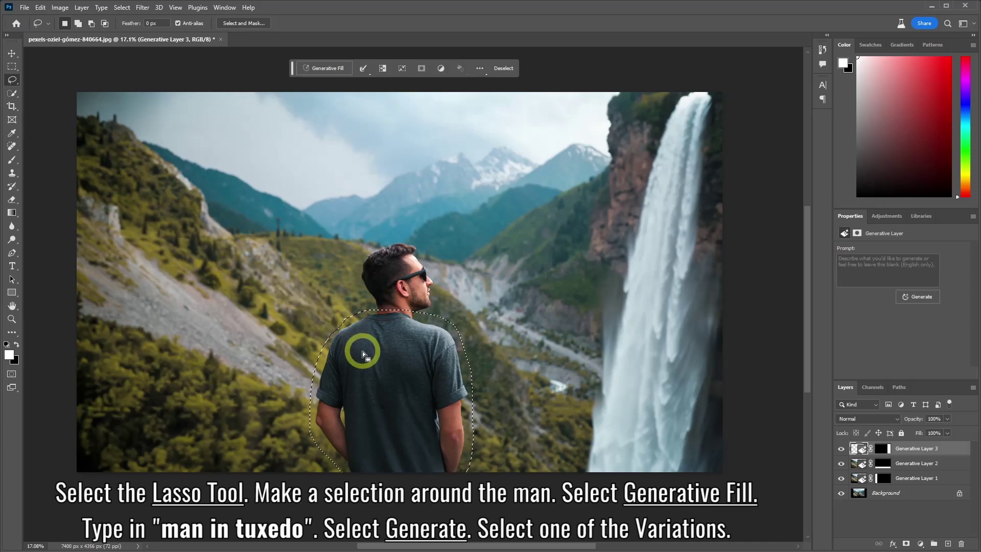
- Generate 'man in tuxedo' in the selection and keep the second, black-suit variation
{"action": "left_click", "coordinate": [323, 70]}
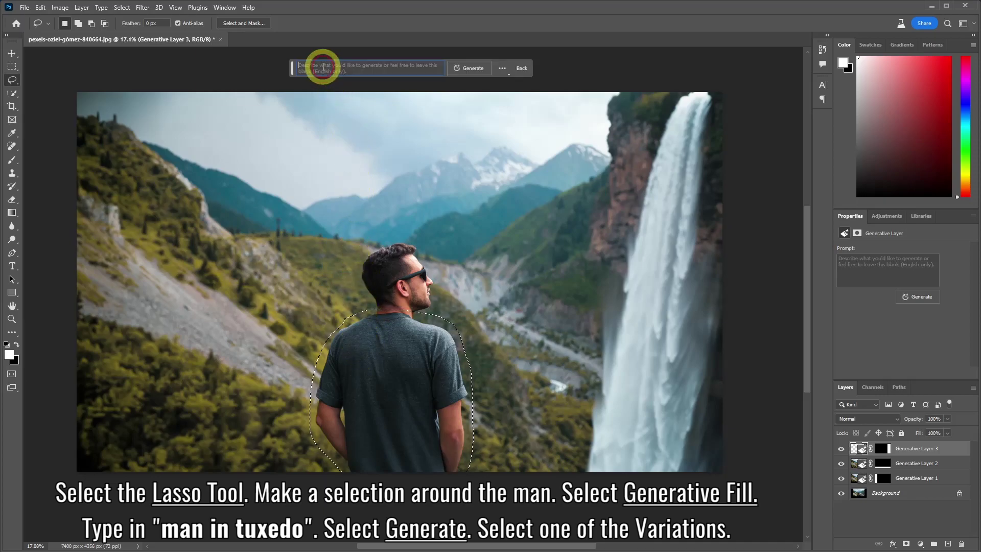
{"action": "type", "text": "man in tuxedo"}
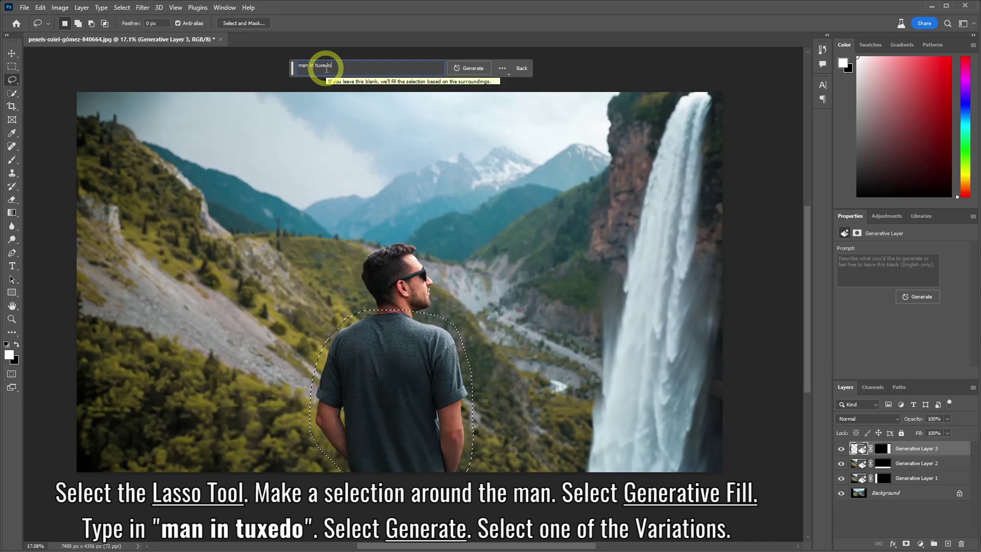
{"action": "left_click", "coordinate": [478, 68]}
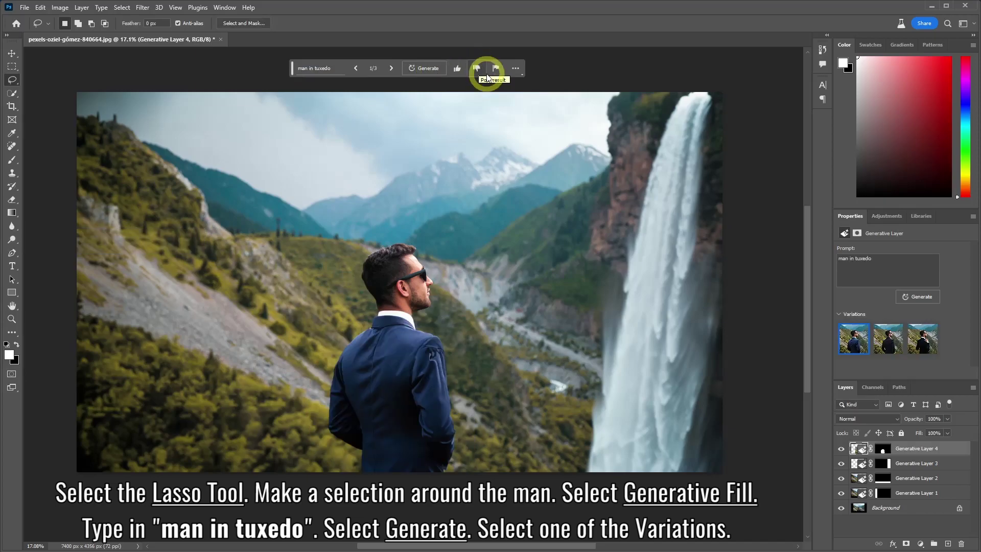
{"action": "left_click", "coordinate": [887, 346]}
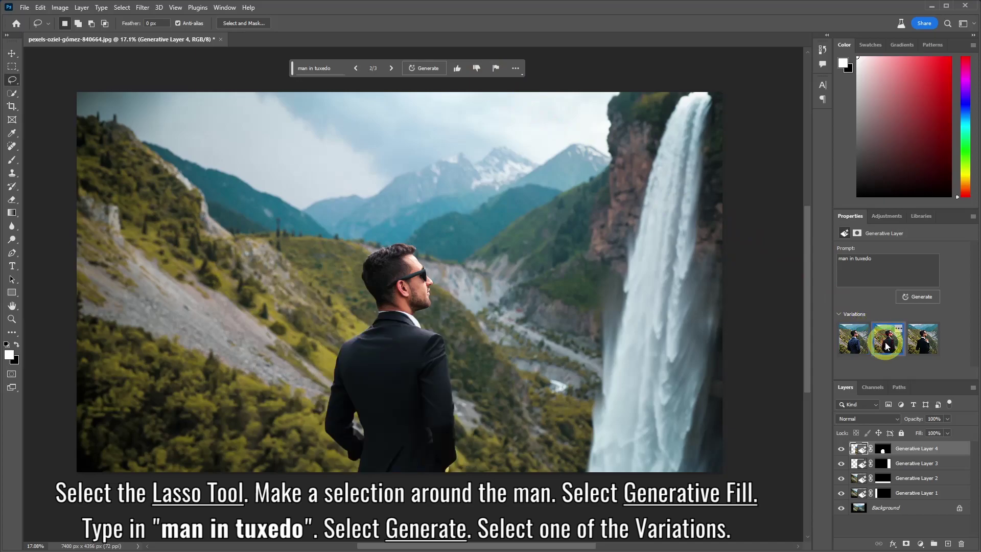
{"action": "left_click", "coordinate": [924, 343]}
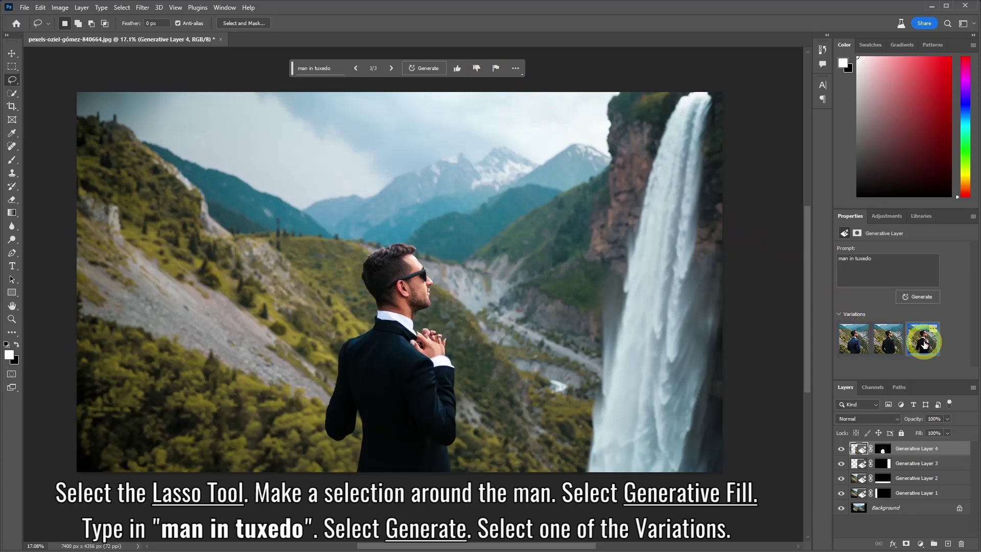
{"action": "left_click", "coordinate": [890, 344]}
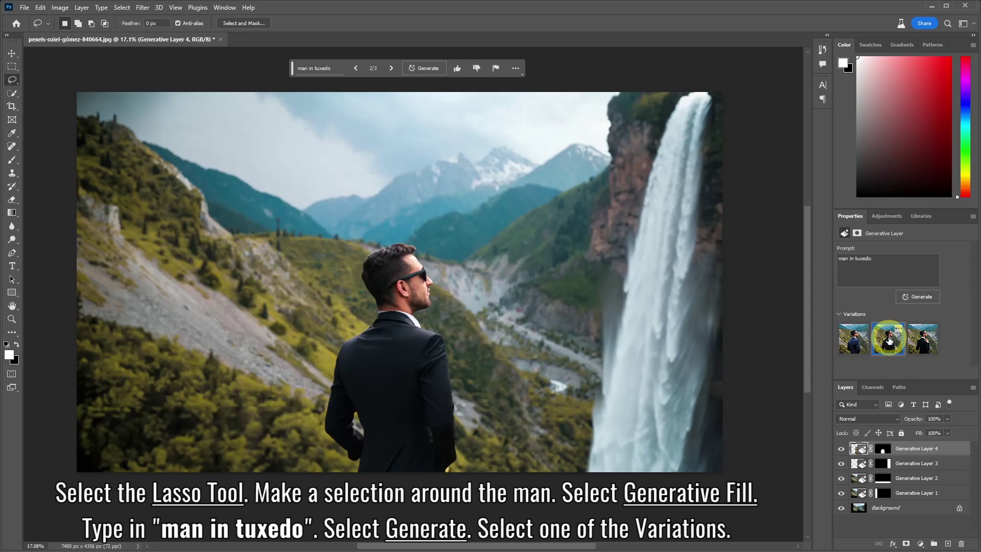
{"action": "key", "text": "m"}
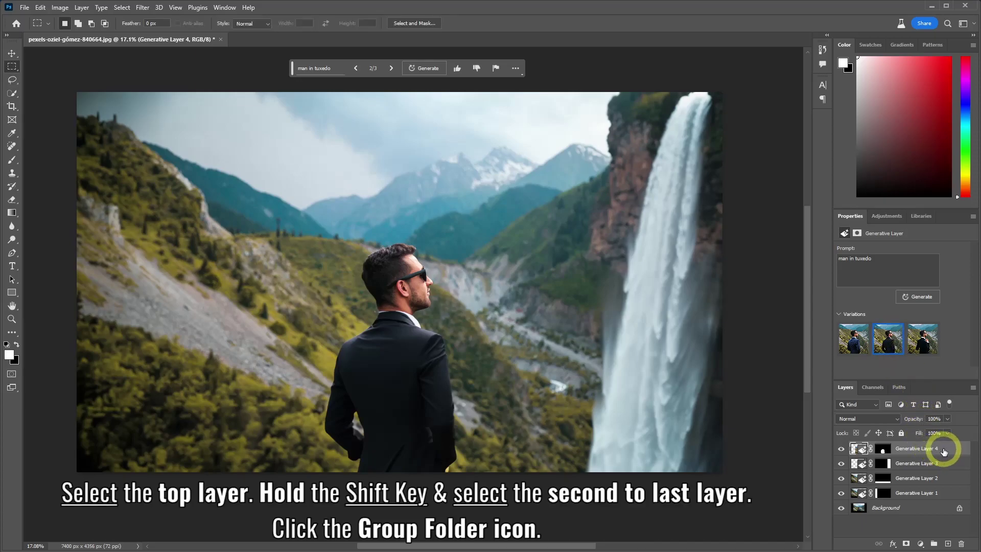
- Group the four generative layers into Group 1, then toggle its visibility to compare before and after
{"action": "left_click", "coordinate": [906, 494], "text": "shift"}
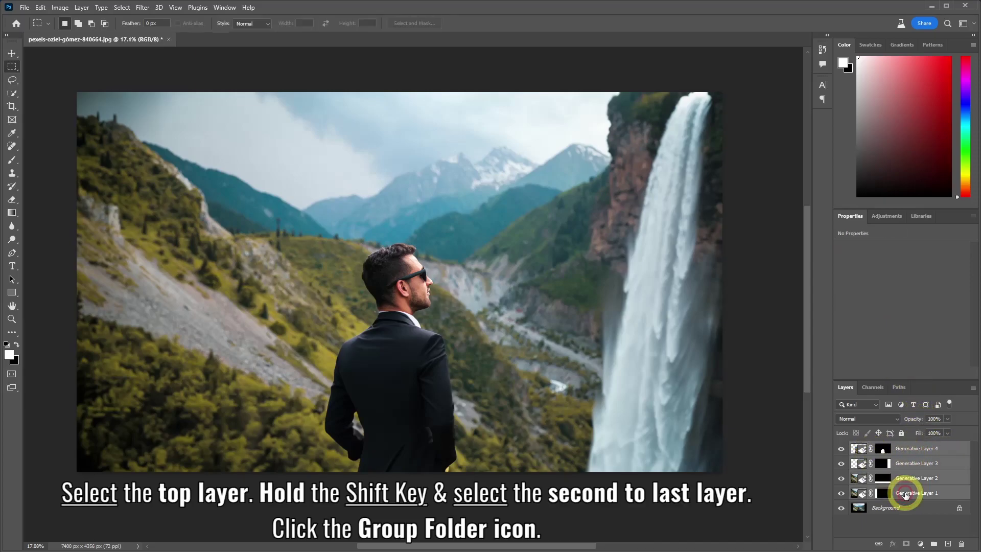
{"action": "left_click", "coordinate": [934, 544]}
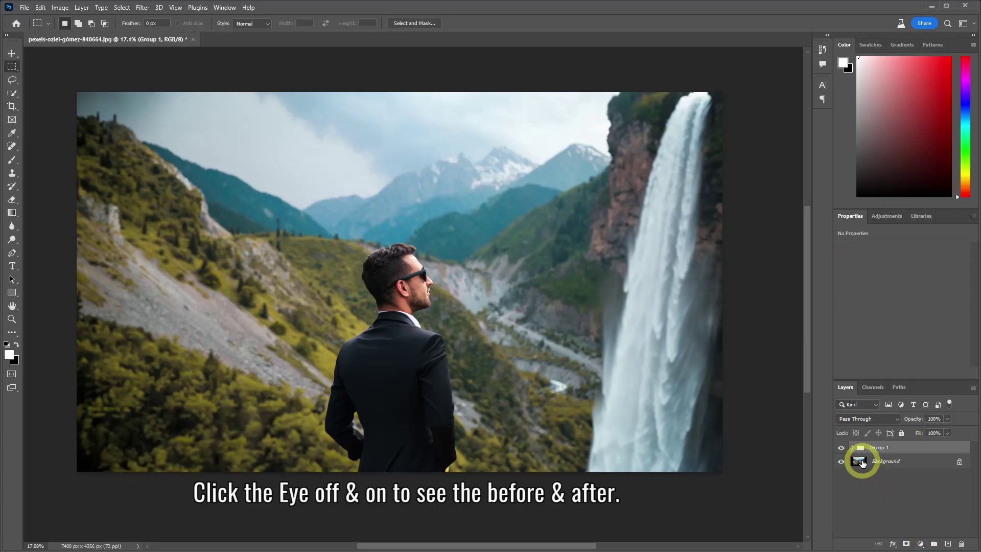
{"action": "left_click", "coordinate": [841, 449]}
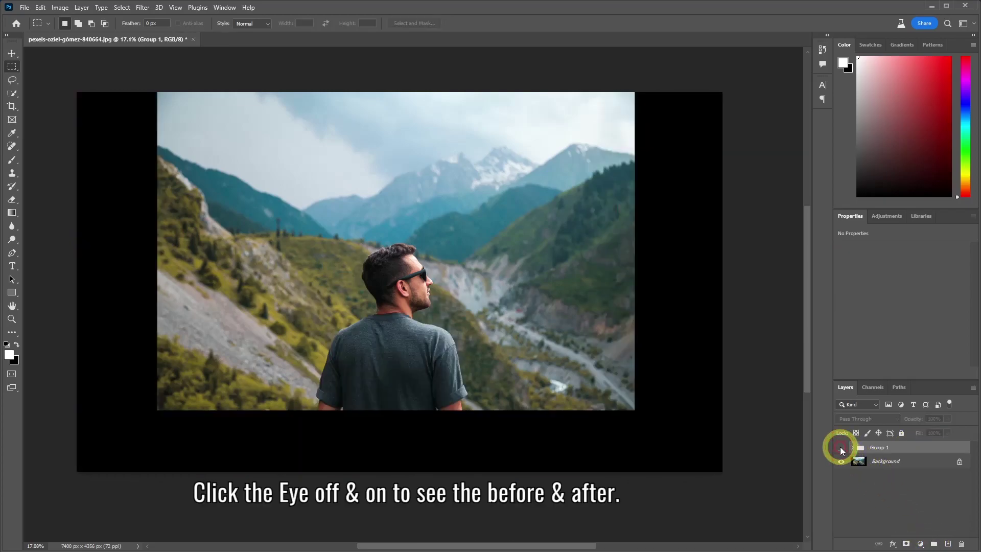
{"action": "left_click", "coordinate": [841, 449]}
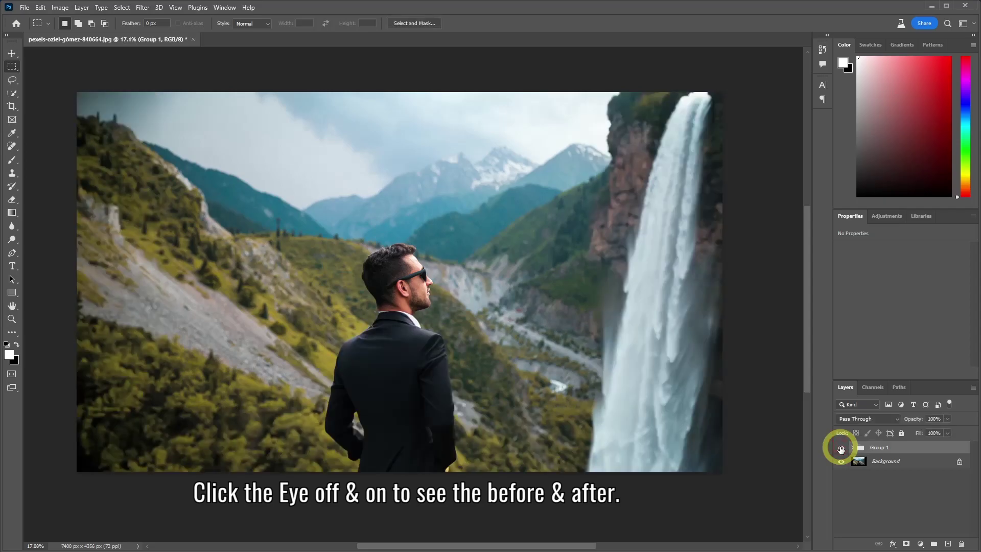
{"action": "left_click", "coordinate": [841, 448]}
{"action": "left_click", "coordinate": [841, 449]}
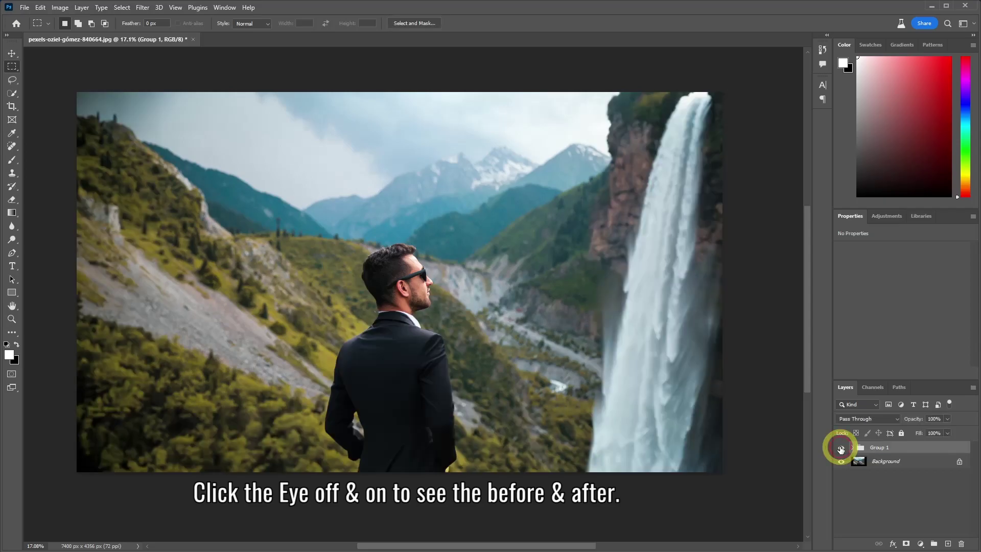